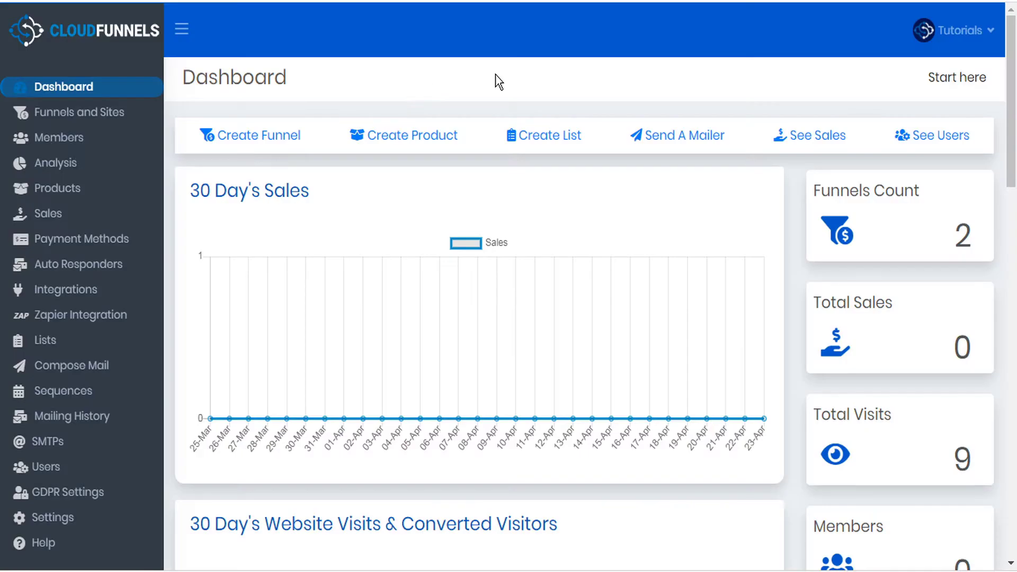
Review the subscriber lists and sequence records, then go to Funnels and Sites
click(51, 343)
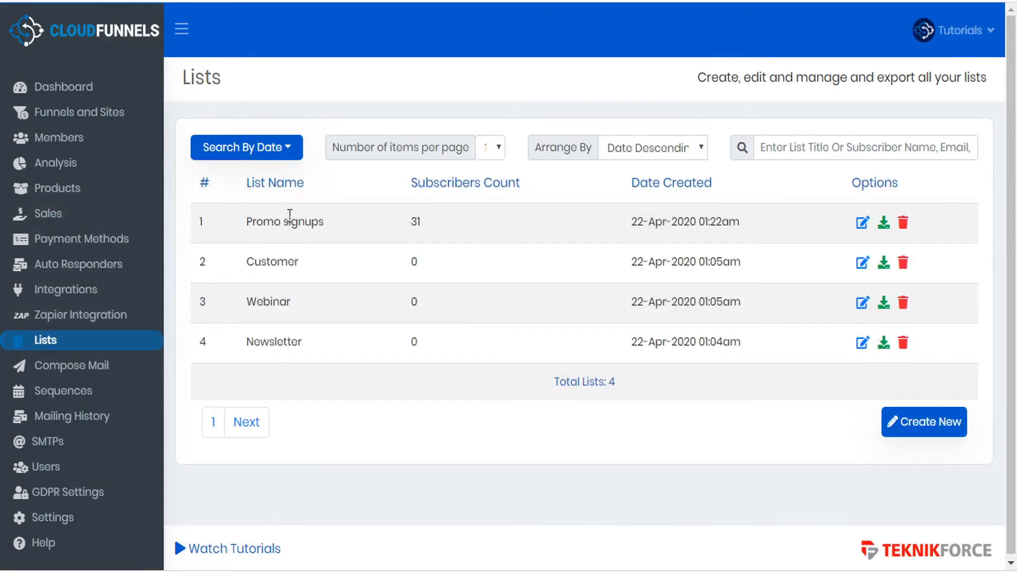
click(60, 391)
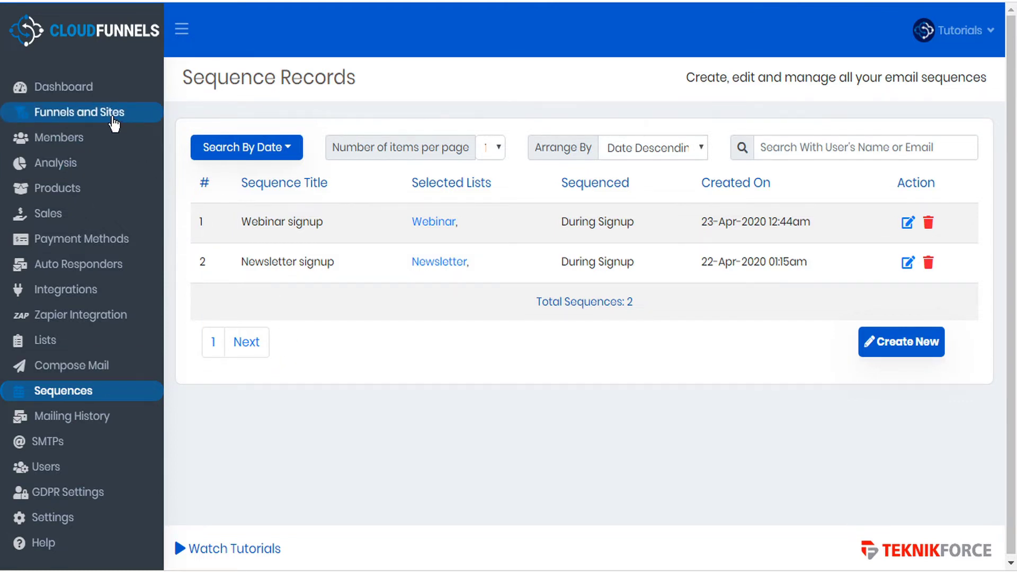
click(110, 118)
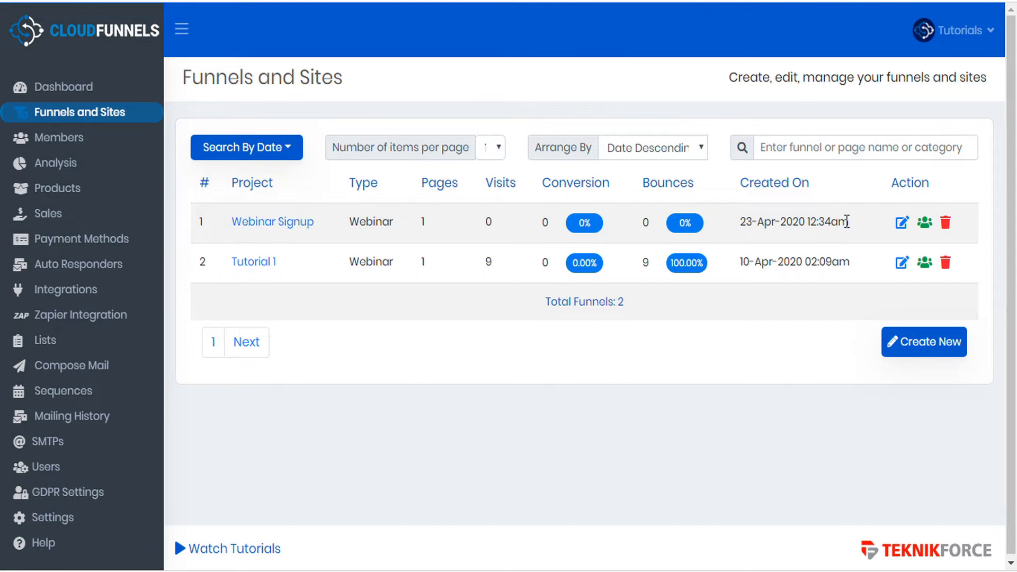
Preview the Webinar Signup funnel's live registration page, then return to its funnel editor
click(902, 223)
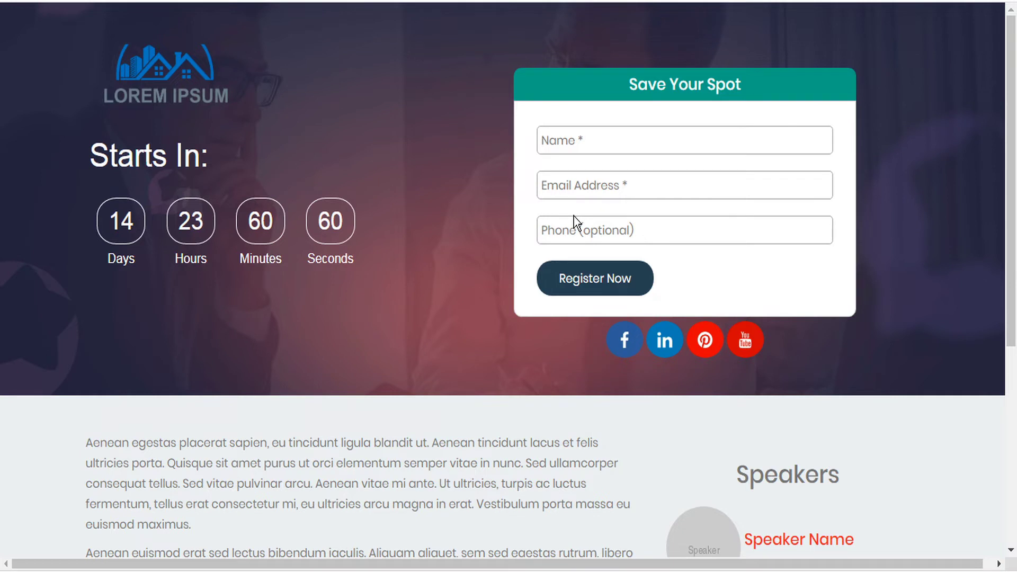
click(313, 24)
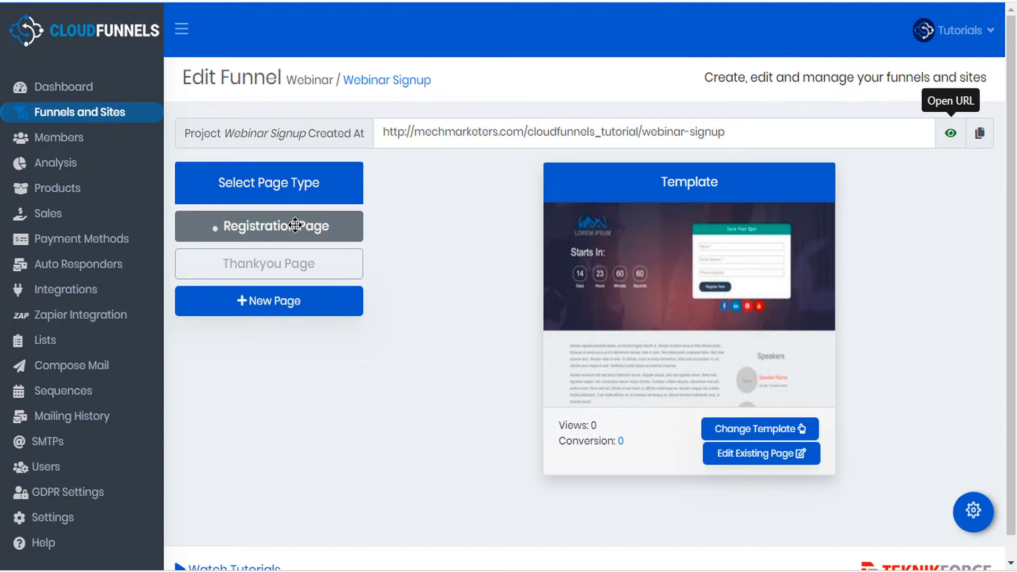
Look over the Thankyou and Registration pages, then bring up the Registration page settings
click(293, 271)
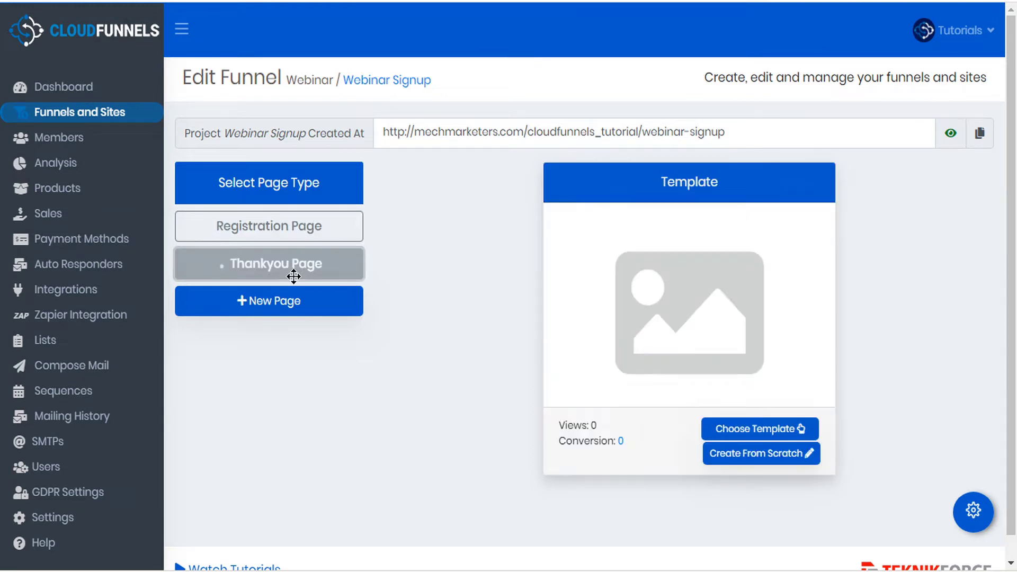
click(294, 230)
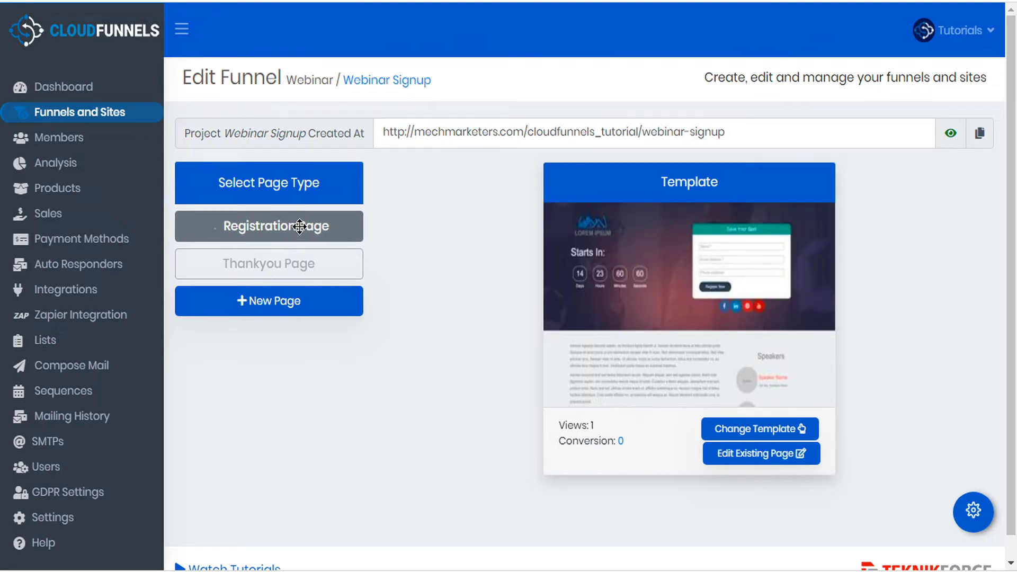
click(972, 513)
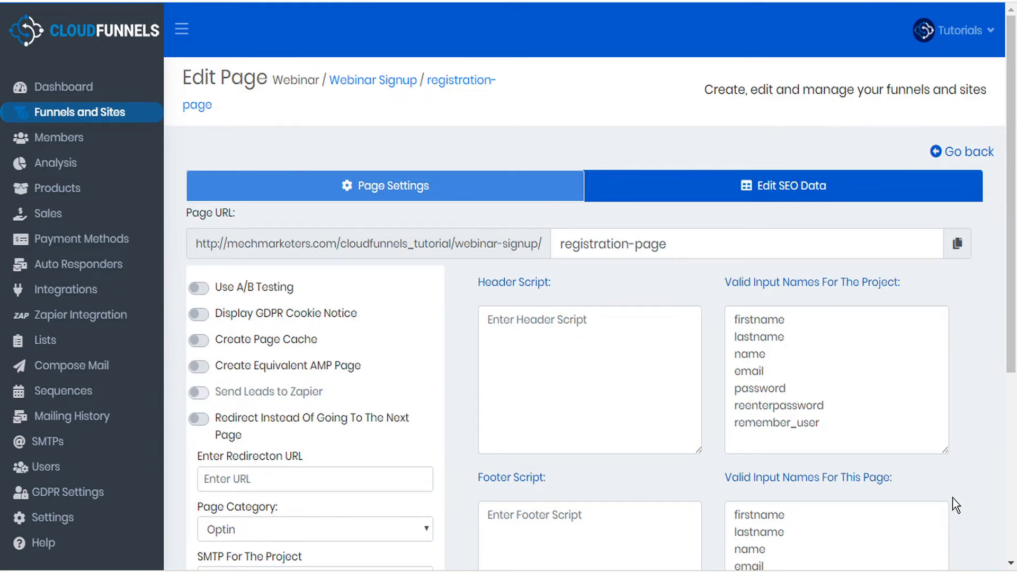
Switch the registration page's project SMTP from PHP Mailer to Webinars
drag(651, 244, 561, 244)
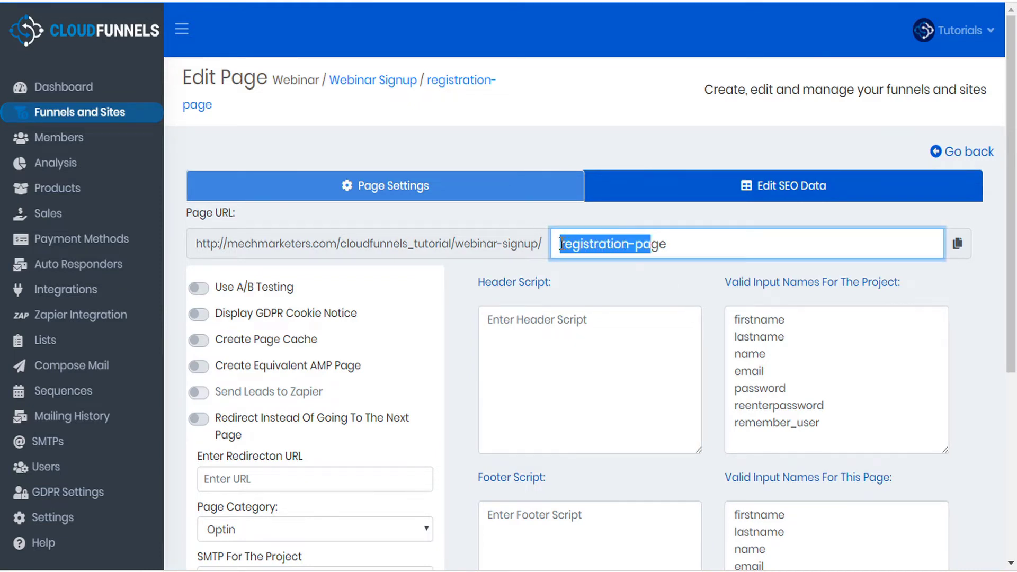
click(688, 245)
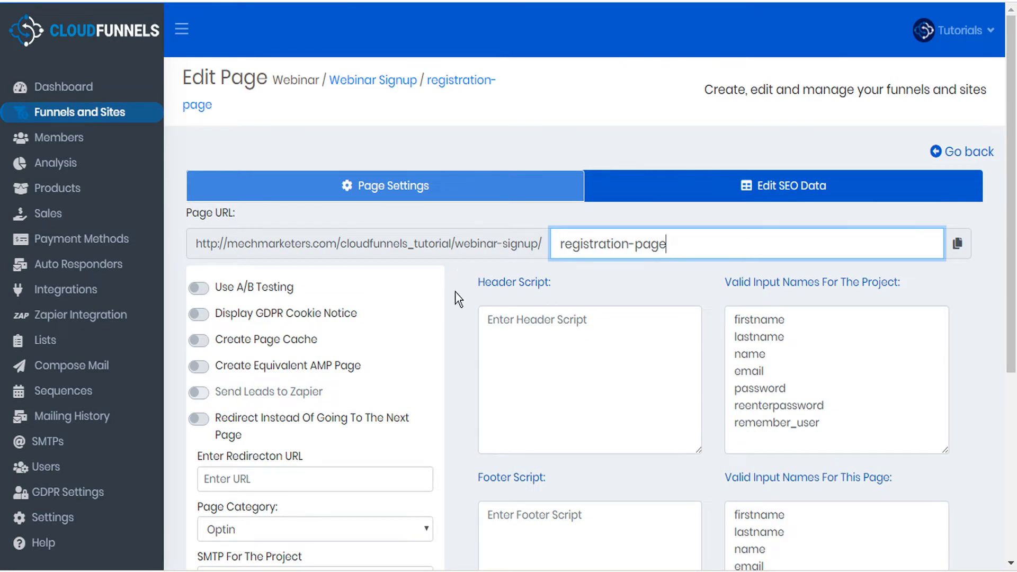
scroll(453, 292, down, 5)
scroll(453, 291, down, 1)
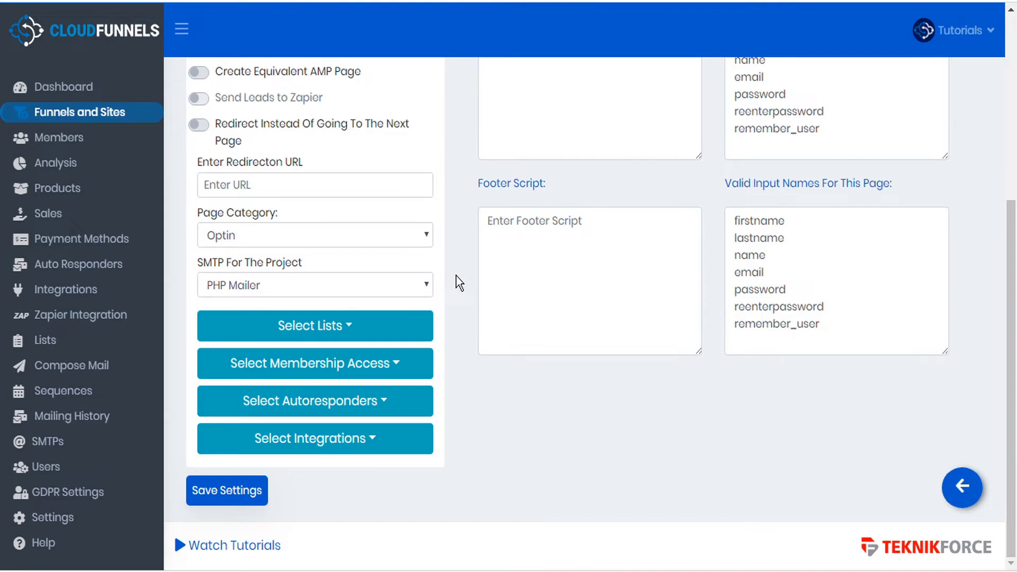
click(425, 287)
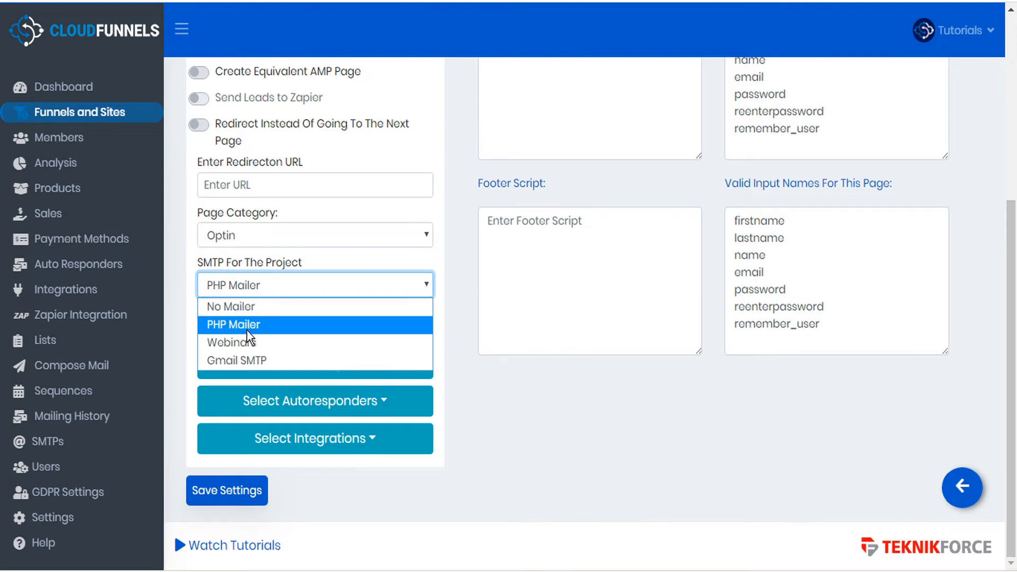
click(248, 344)
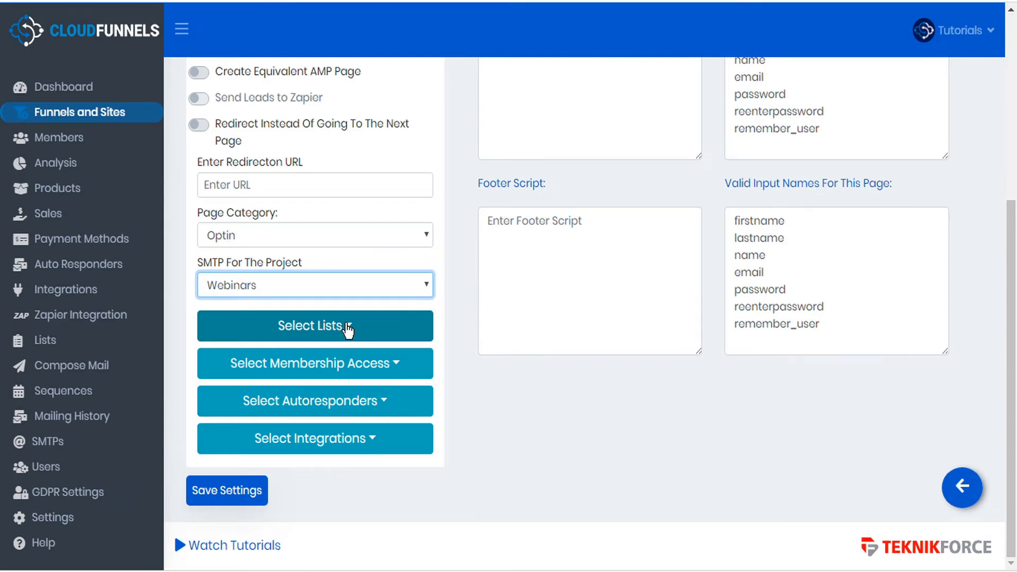
click(348, 327)
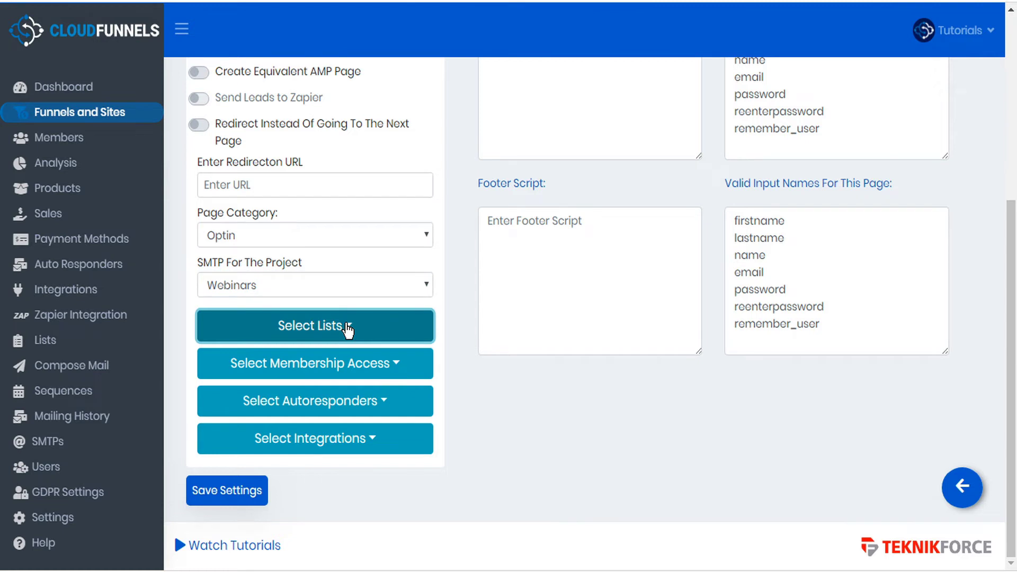
Send registration page signups to the Webinar list
click(349, 328)
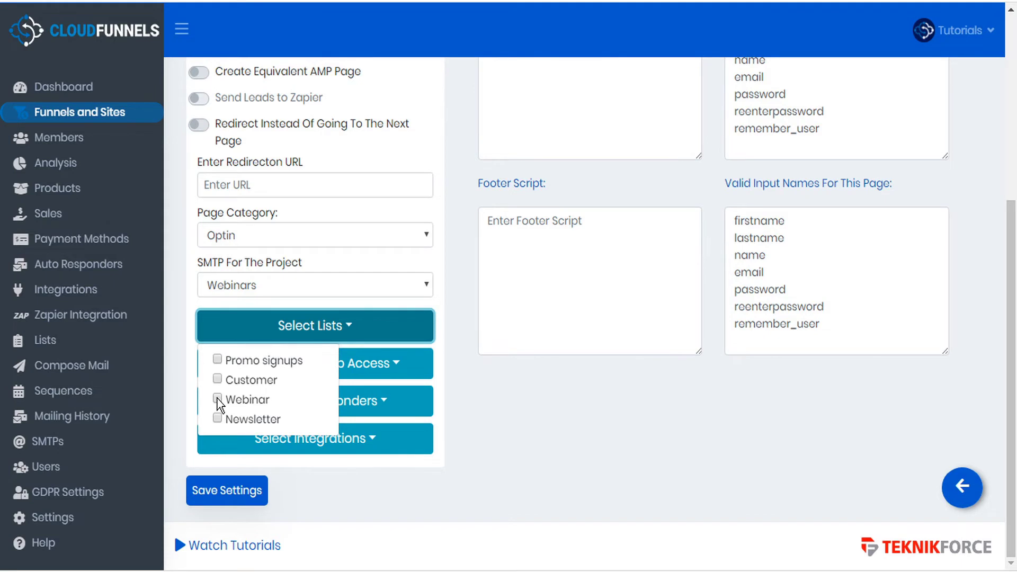
click(218, 400)
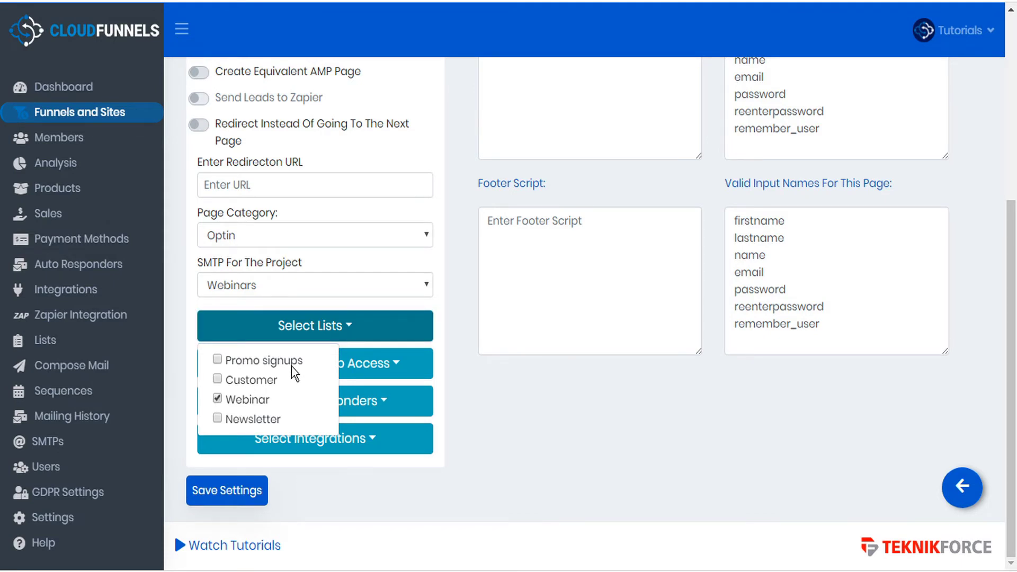
click(456, 403)
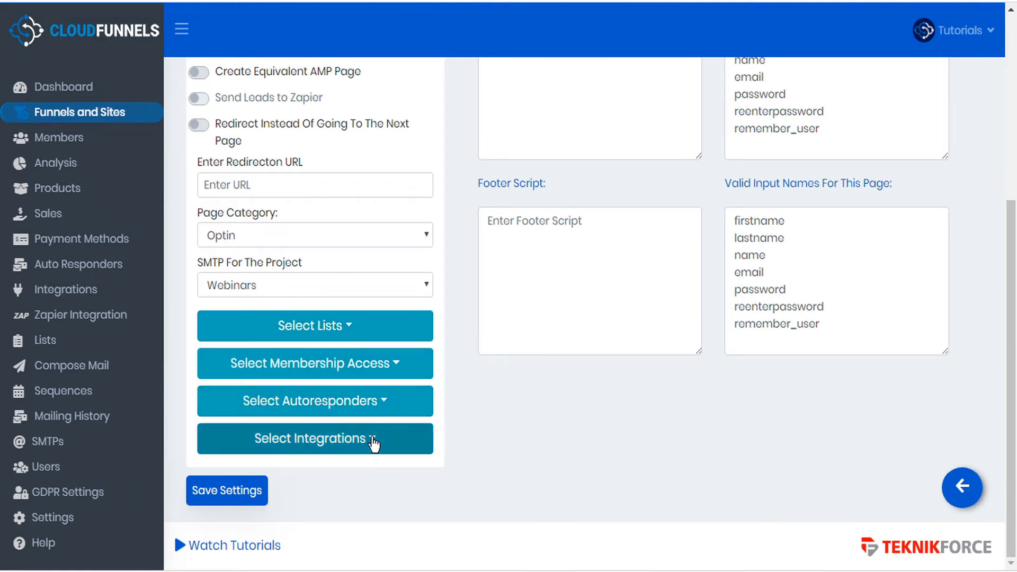
Enable the Teknikforce FB MSGR chat integration and save the page settings
click(372, 446)
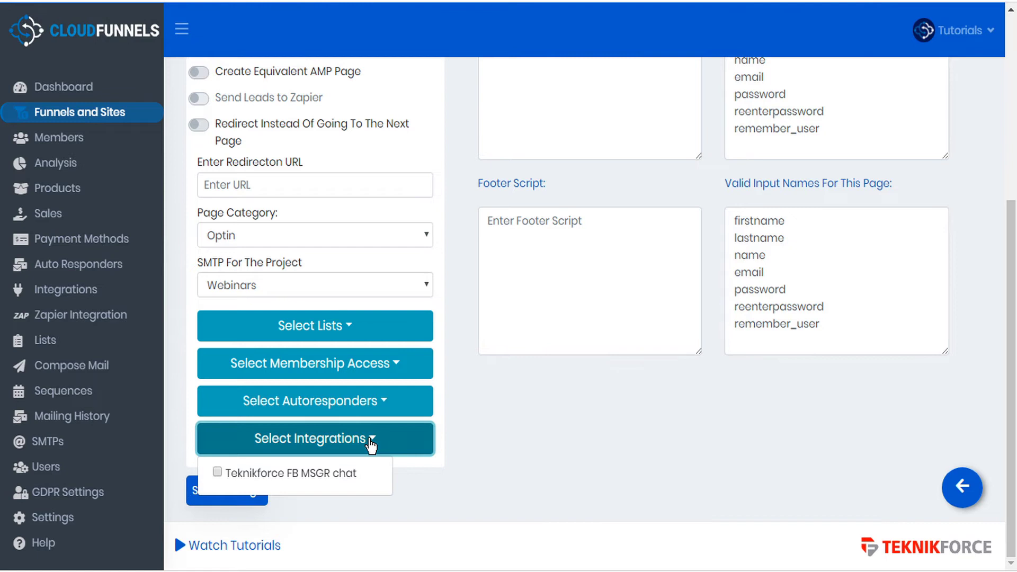
click(216, 473)
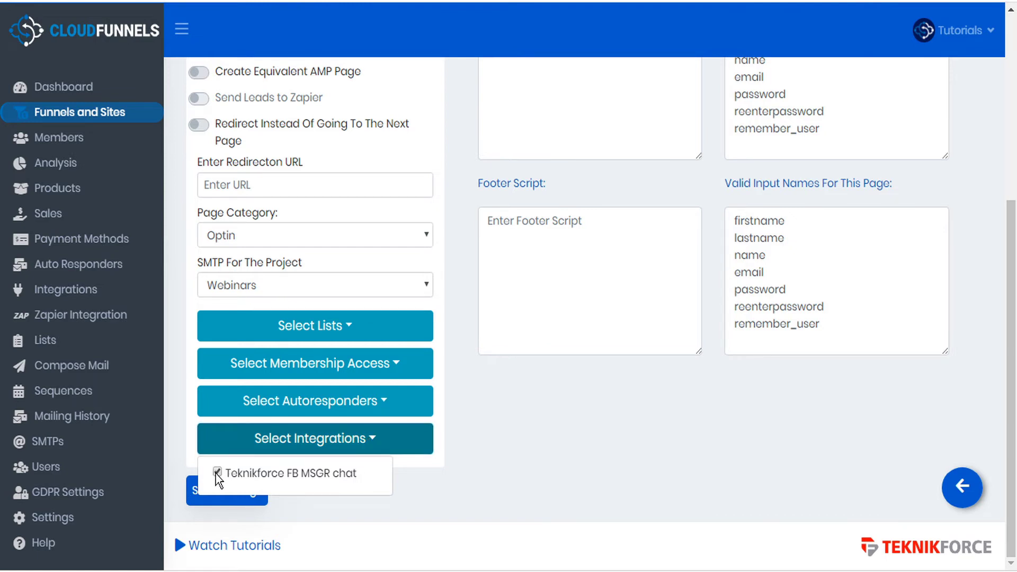
click(416, 488)
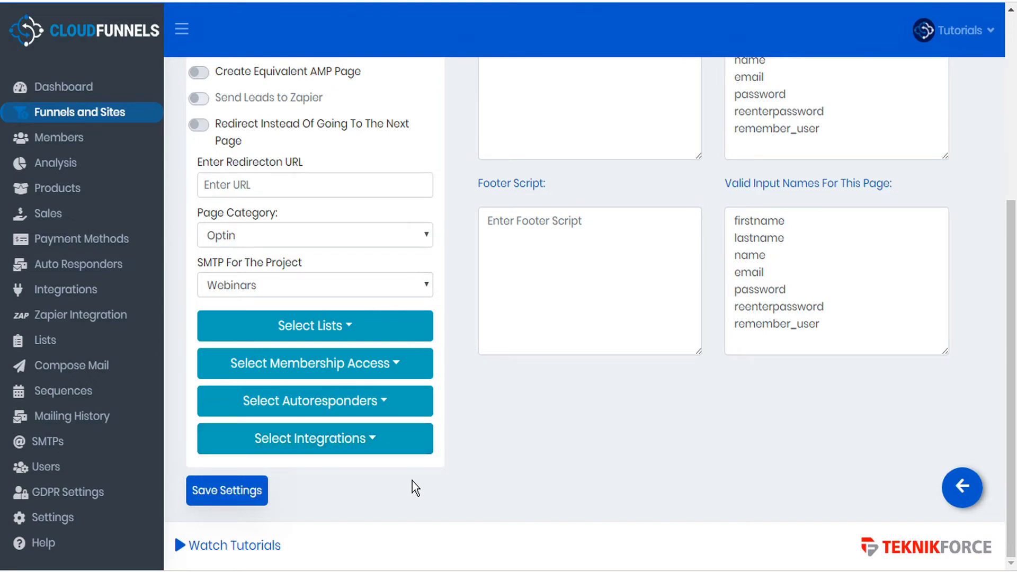
click(229, 499)
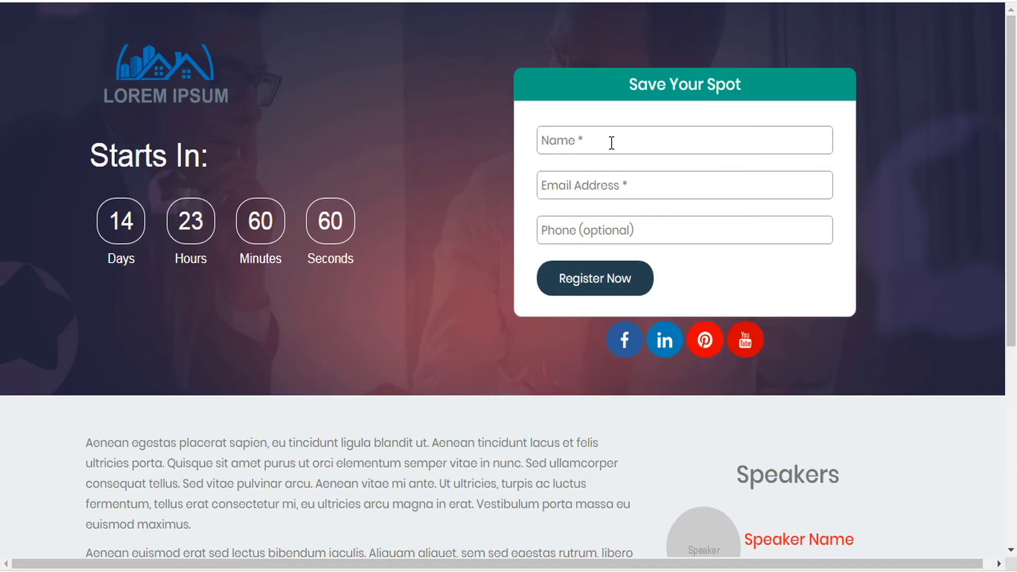
text(test)
click(625, 187)
text(test)
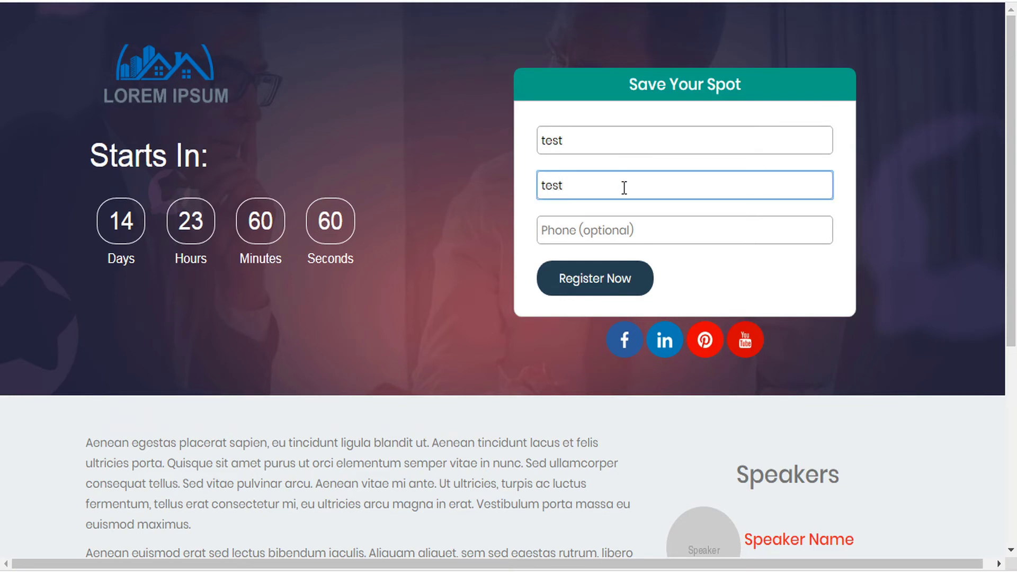
text(@test.com)
click(600, 278)
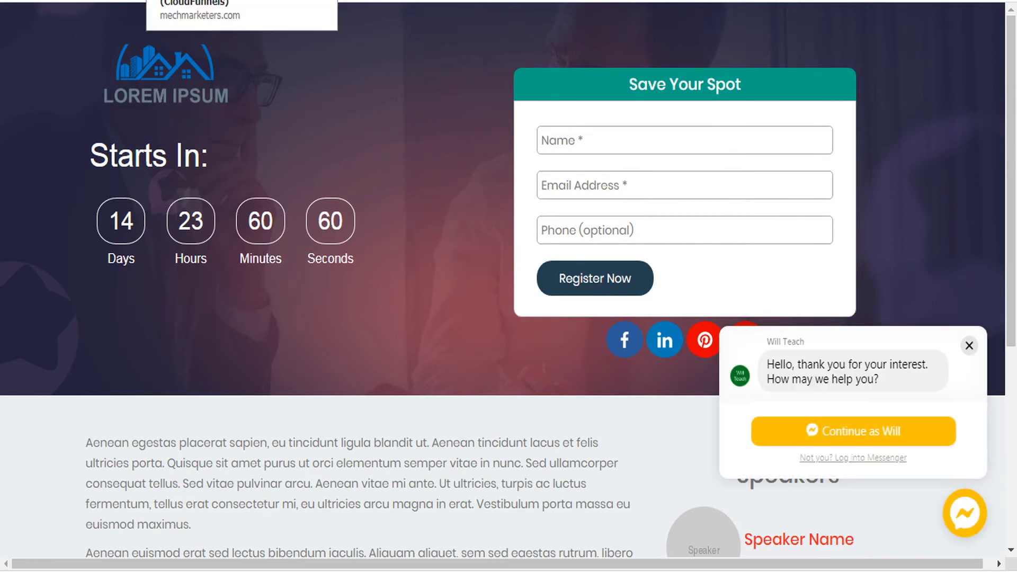
click(175, 1)
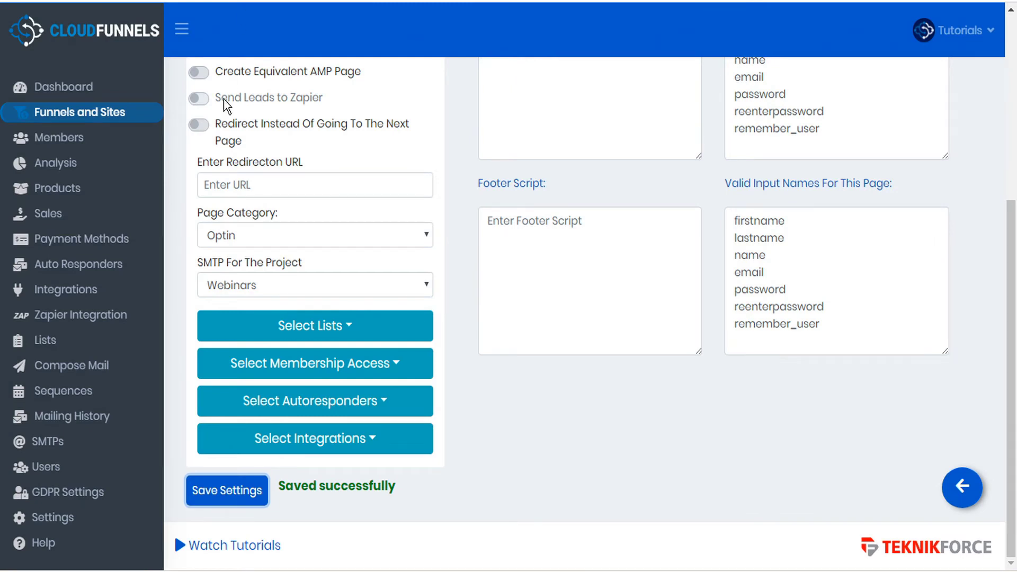
Confirm the test signup appears in the Webinar list, then edit the 'test' sequence
click(49, 344)
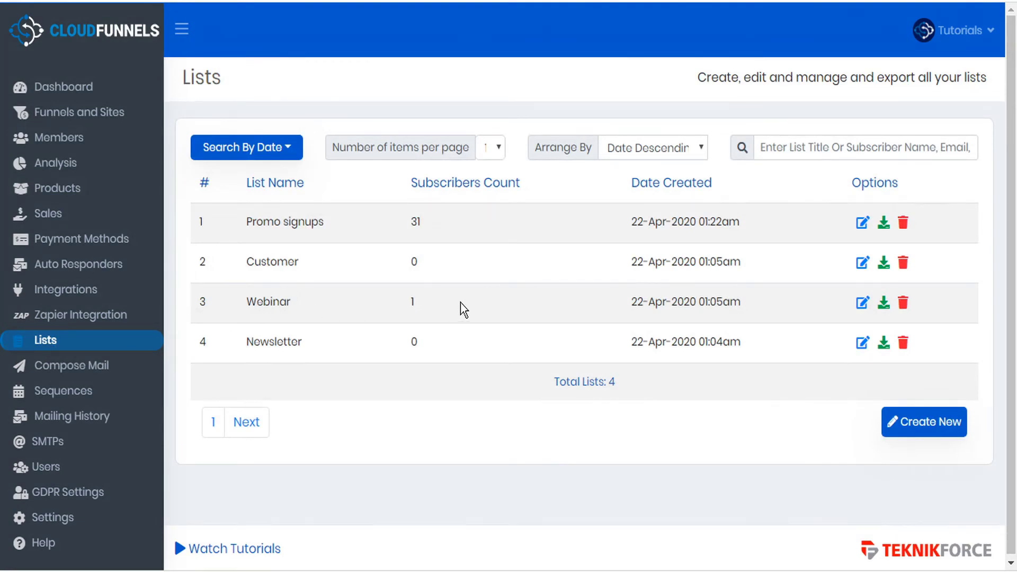
click(863, 305)
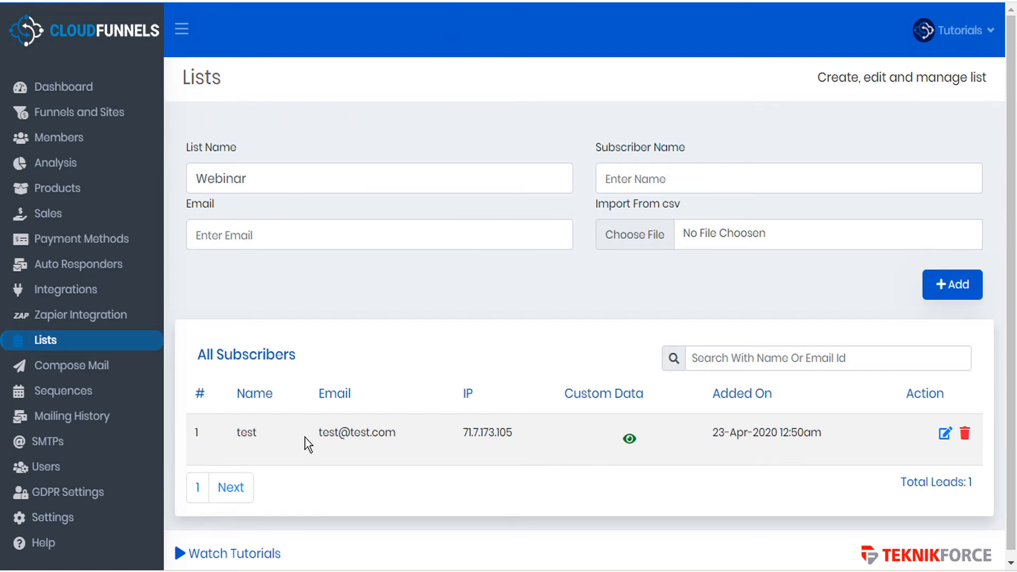
click(68, 393)
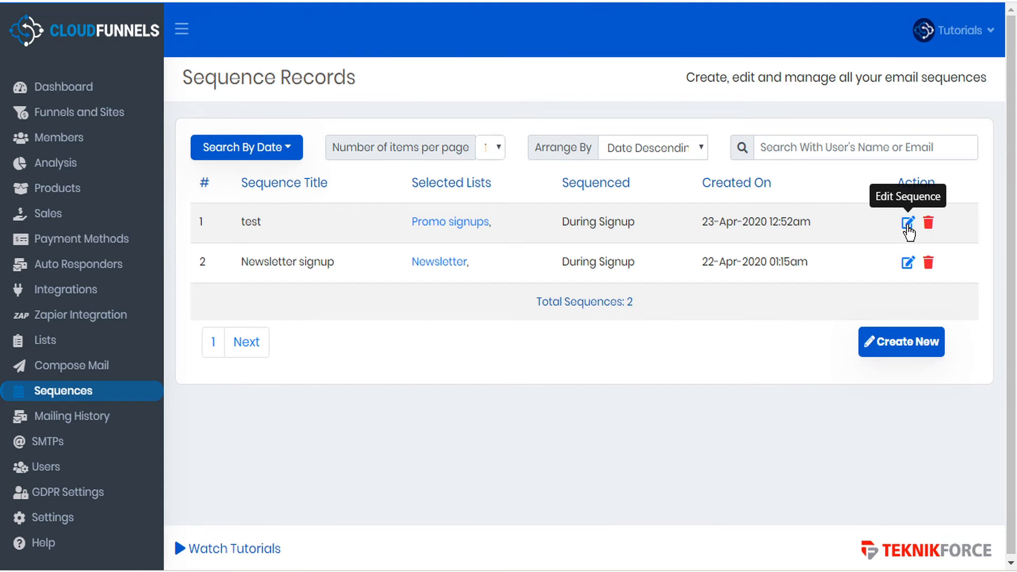
click(909, 223)
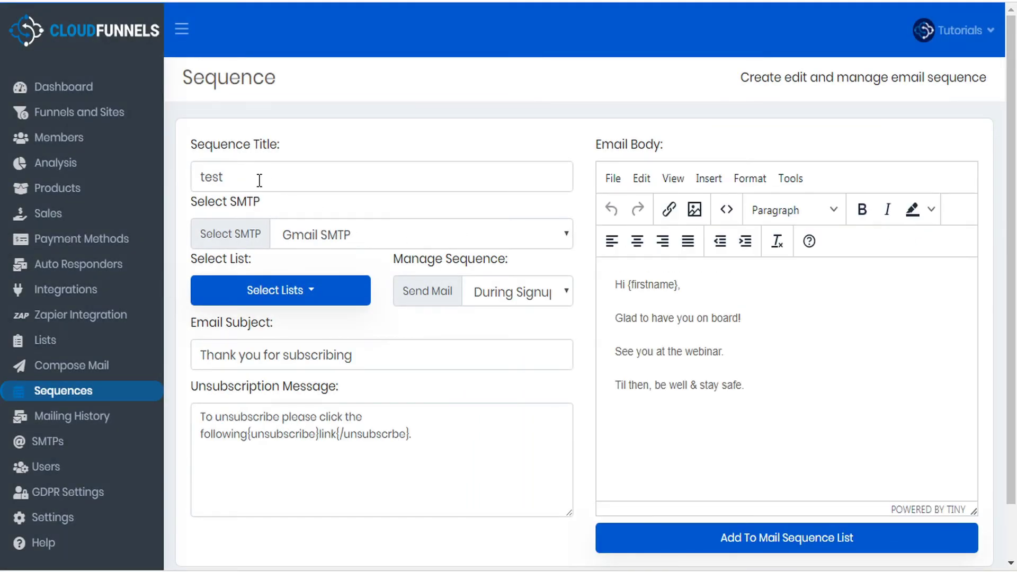
Retitle the sequence 'Webinar Signup' and link it to Webinar instead of Promo signups
drag(257, 176, 173, 167)
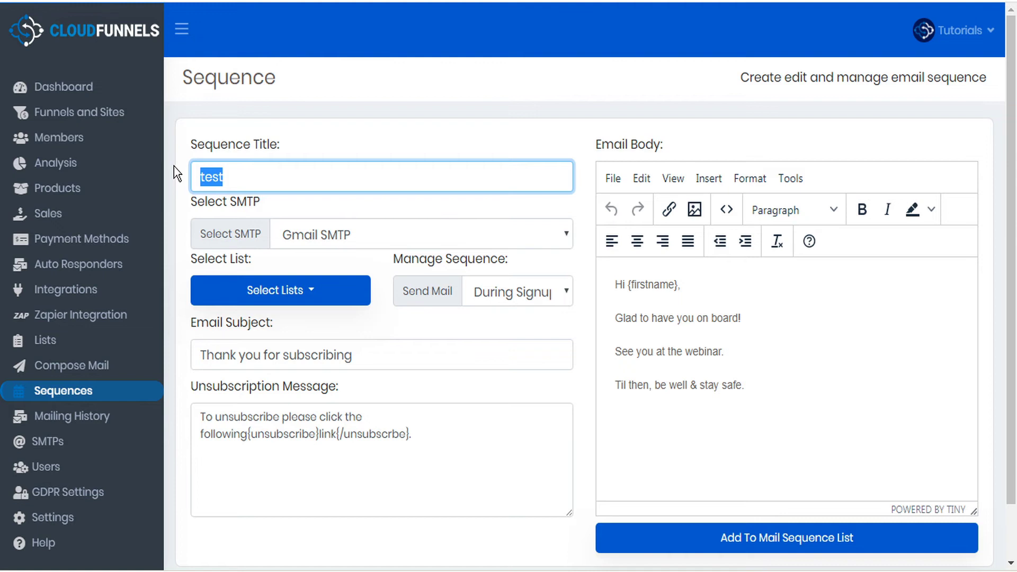
text(Webinar Sig)
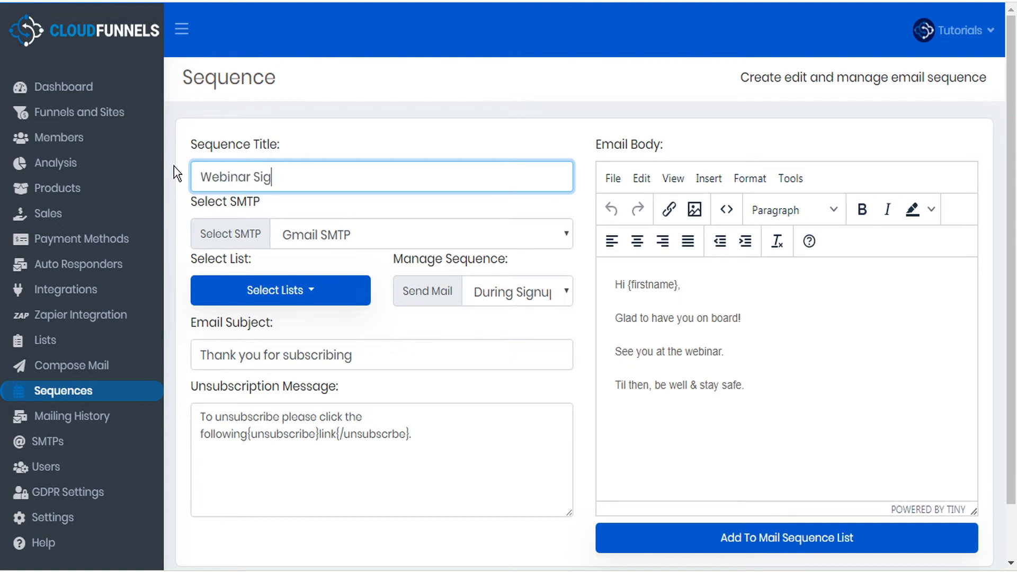
text(nup)
click(310, 302)
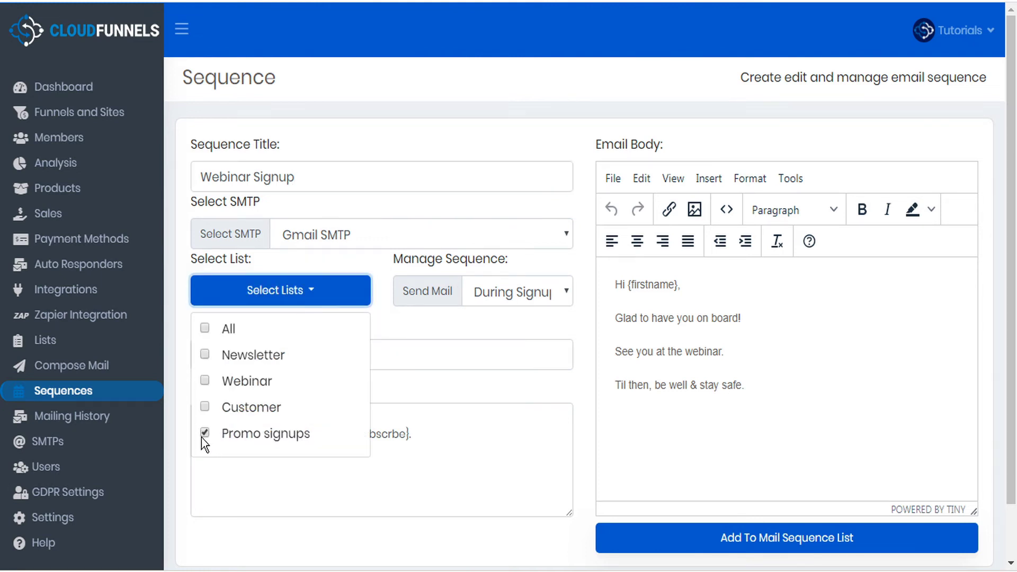
click(201, 436)
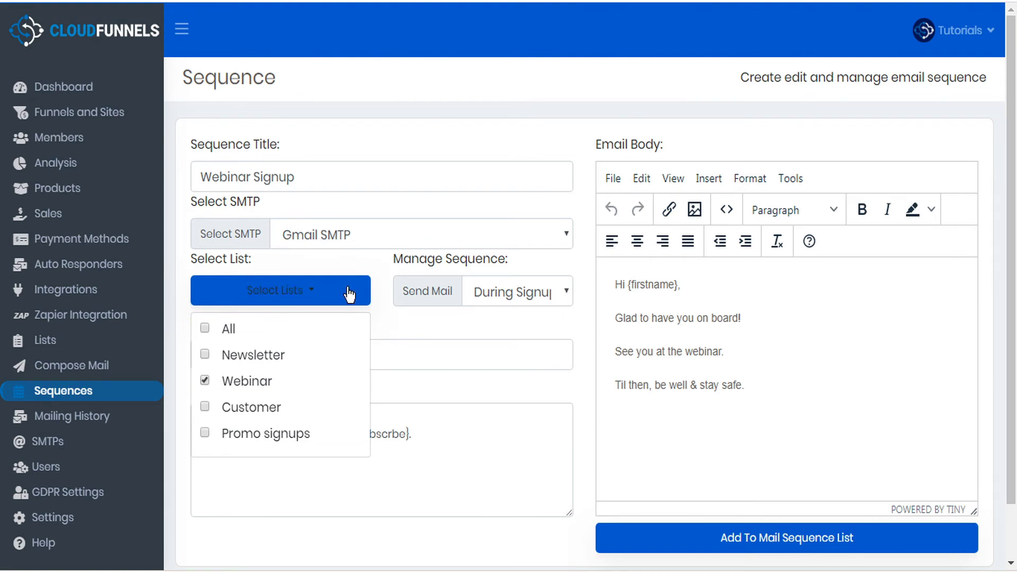
click(374, 264)
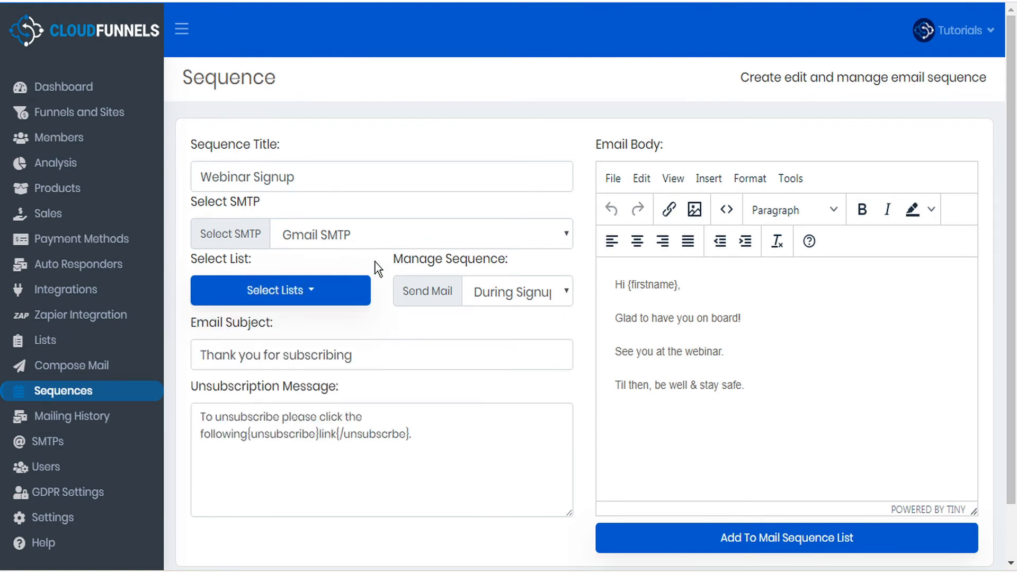
Send it through the Webinars SMTP with subject 'Thank you for registering', and save
click(347, 243)
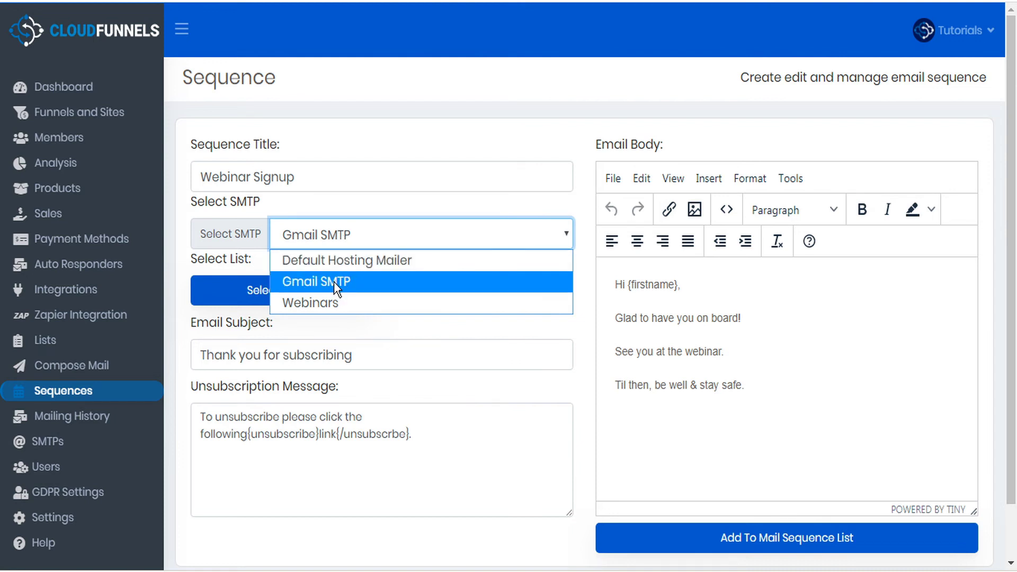
click(330, 304)
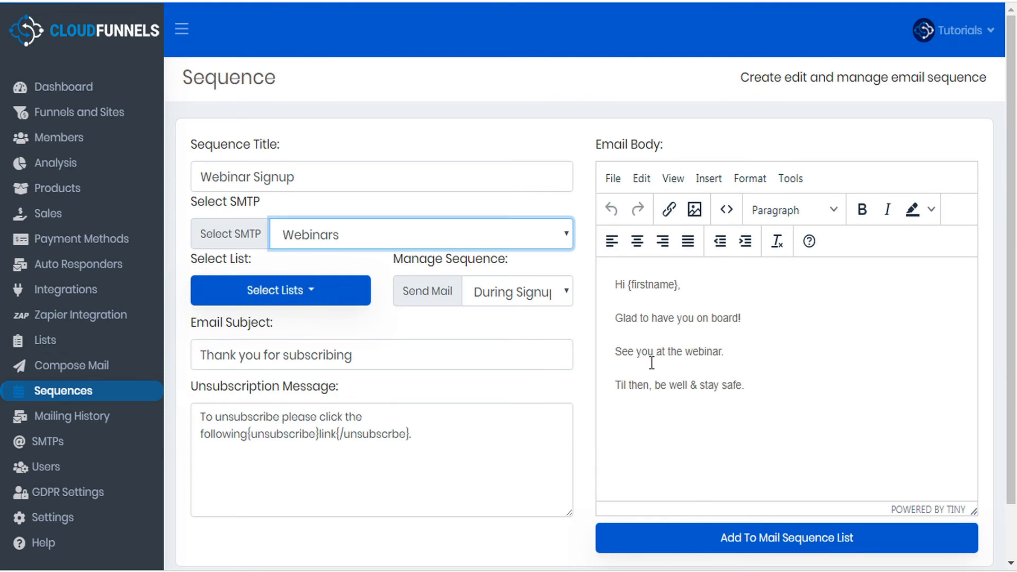
double_click(313, 354)
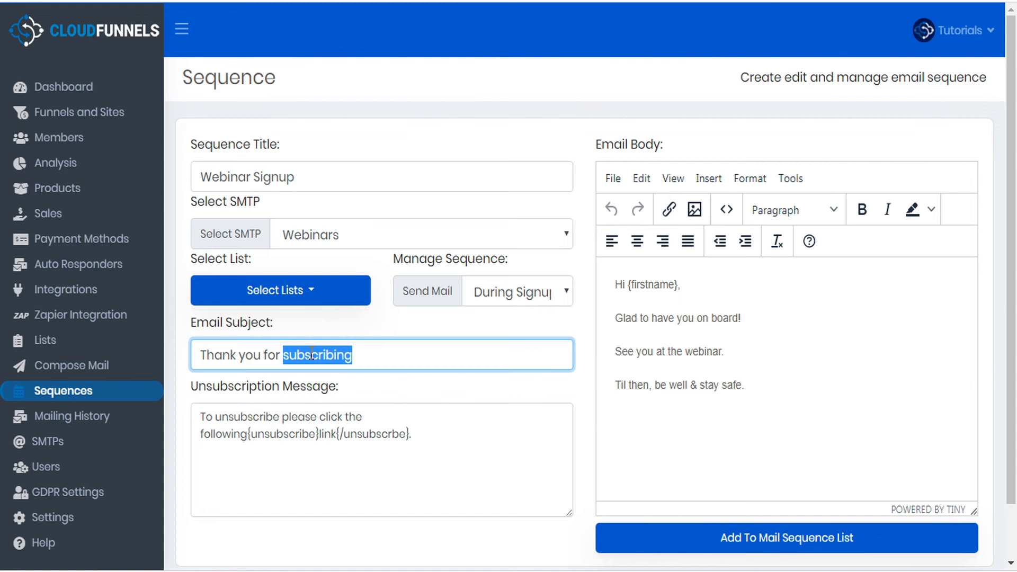
text(registerin)
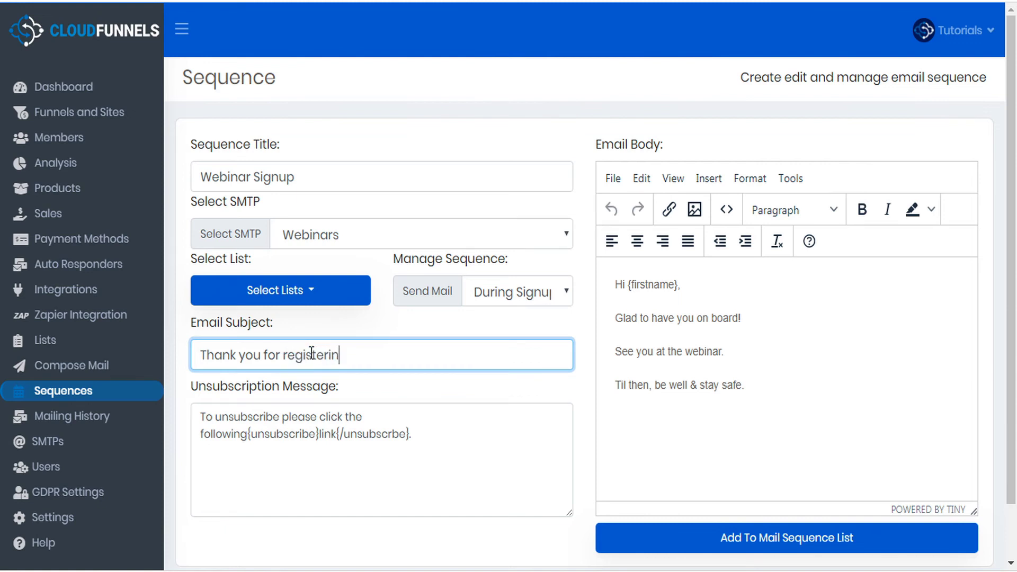
text(g)
click(759, 541)
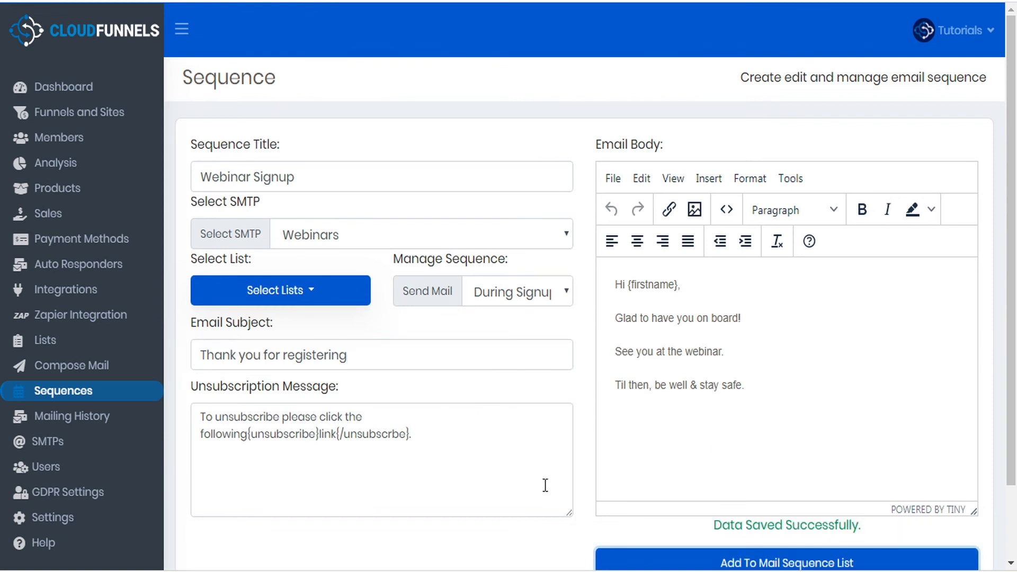
click(77, 392)
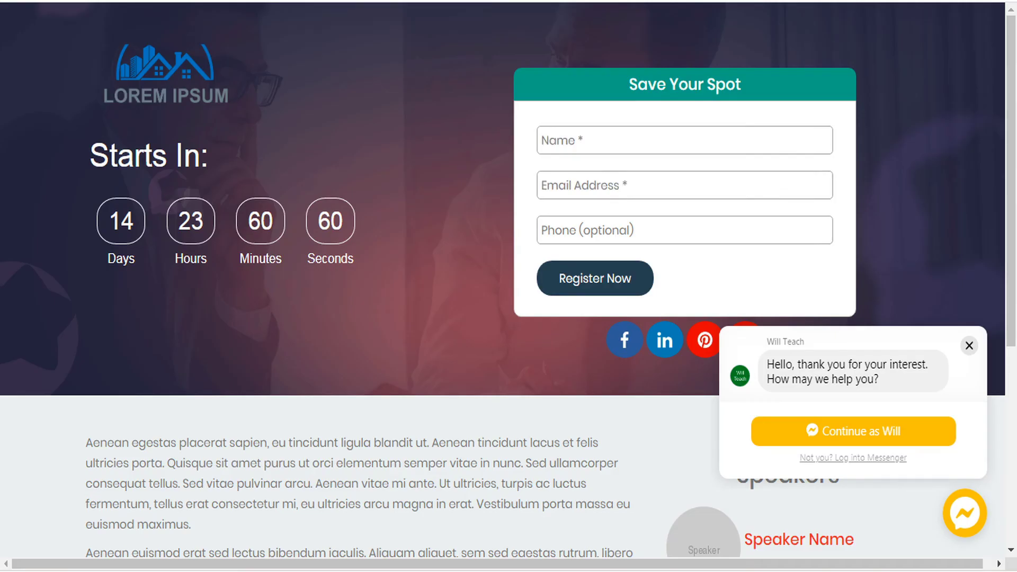
Submit a second test registration and confirm the Webinar list shows 2 subscribers
click(597, 278)
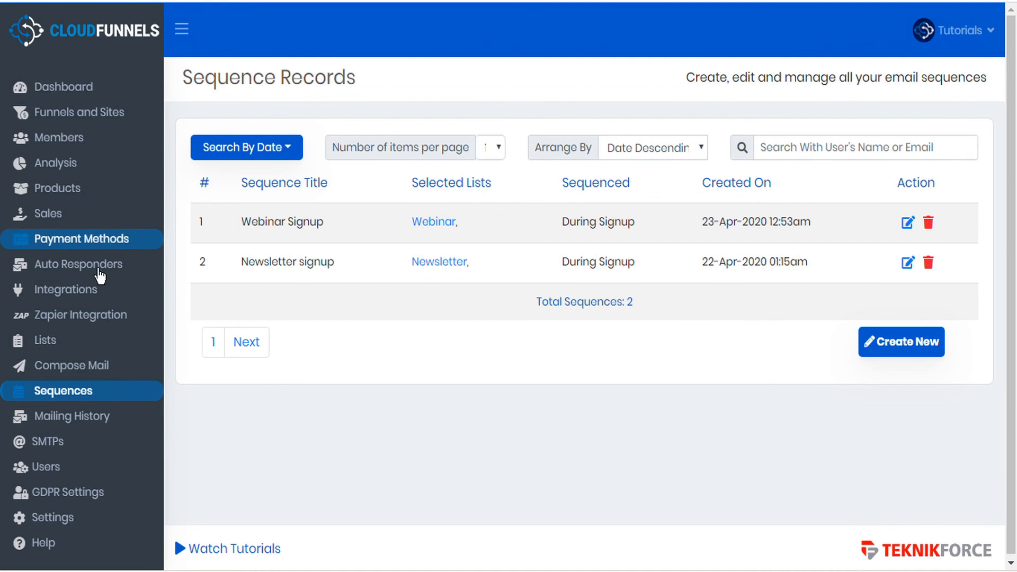
click(72, 346)
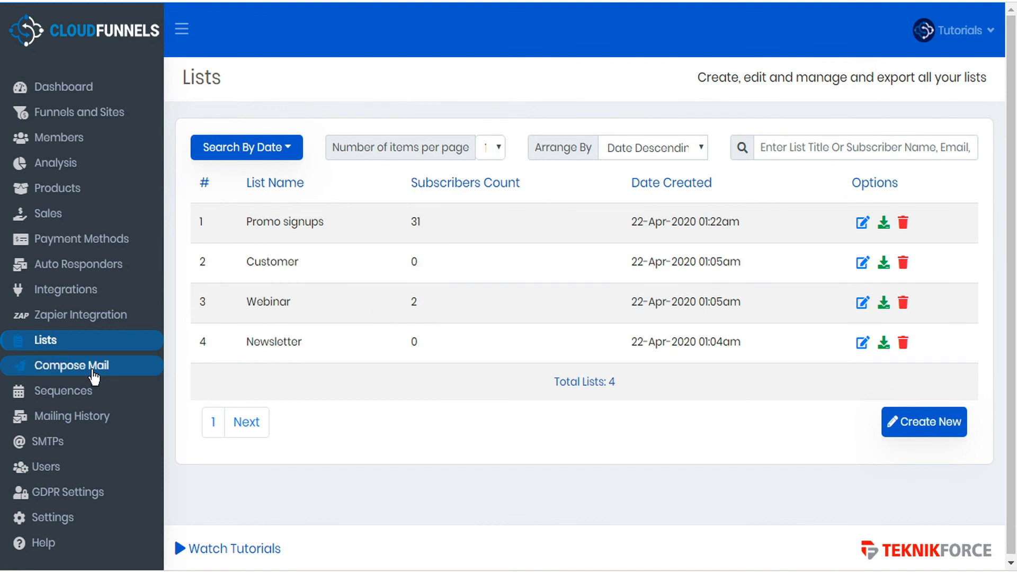
click(71, 392)
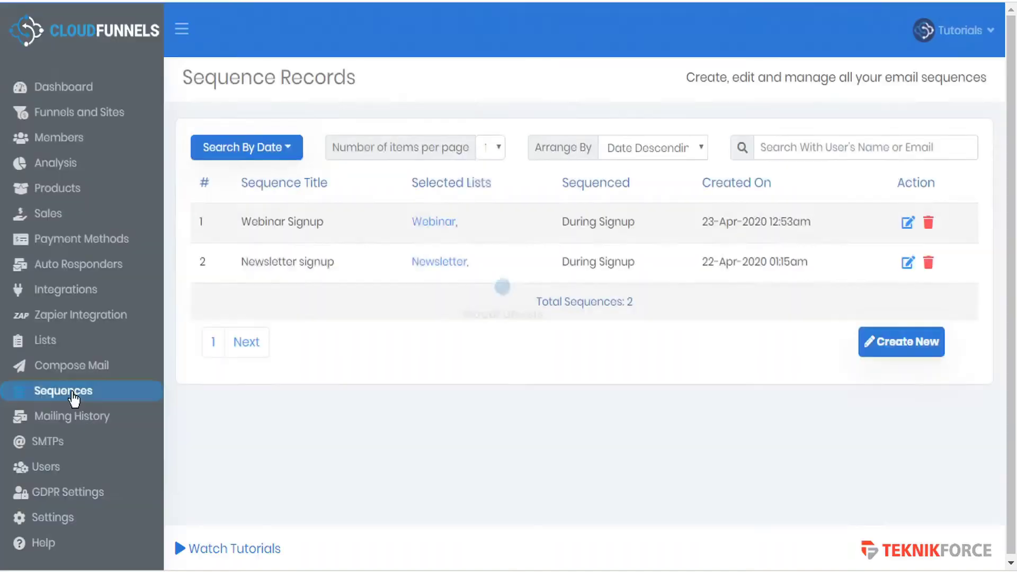